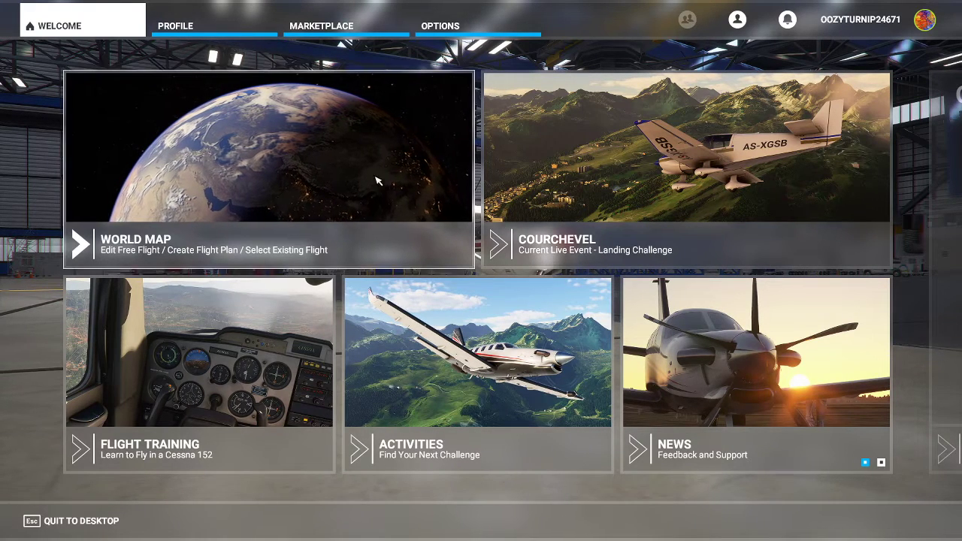
Open the World Map from the welcome screen to plan a free flight.
left_click(200, 182)
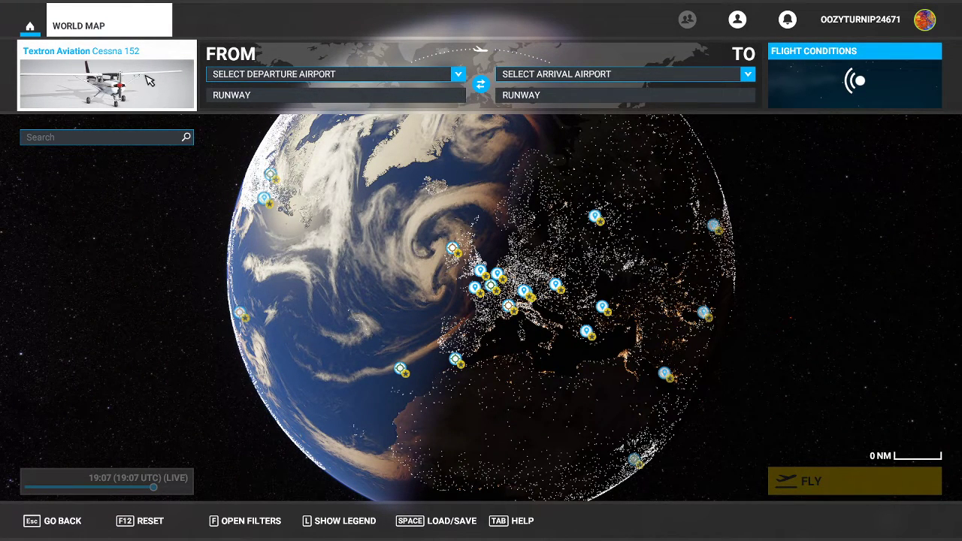
Replace the Cessna 152 with the Airbus A320neo from the Airliners list.
left_click(154, 88)
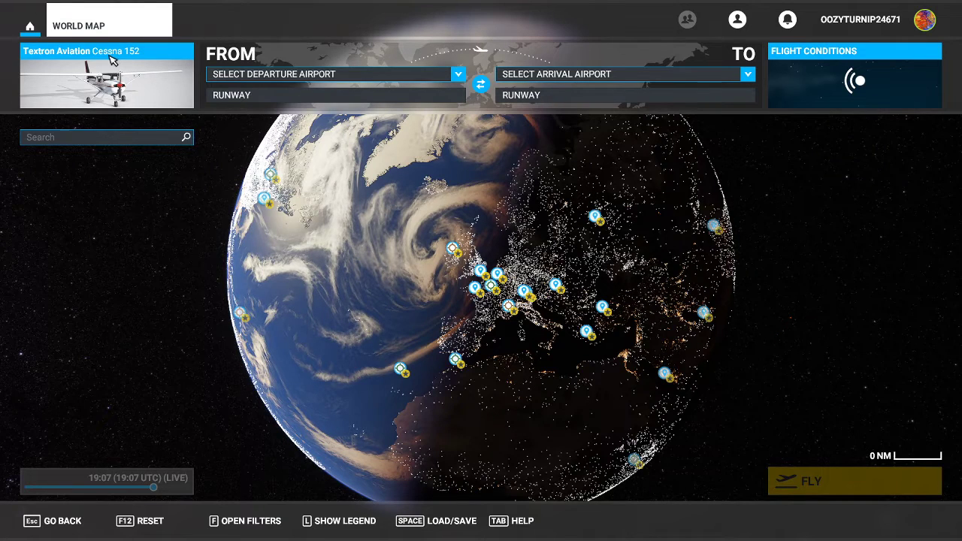
left_click(100, 77)
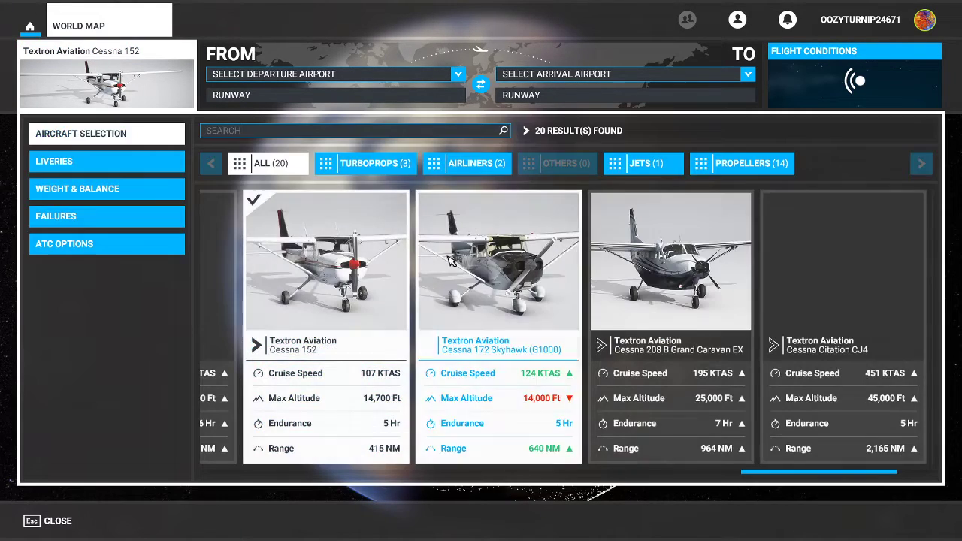
left_click(499, 167)
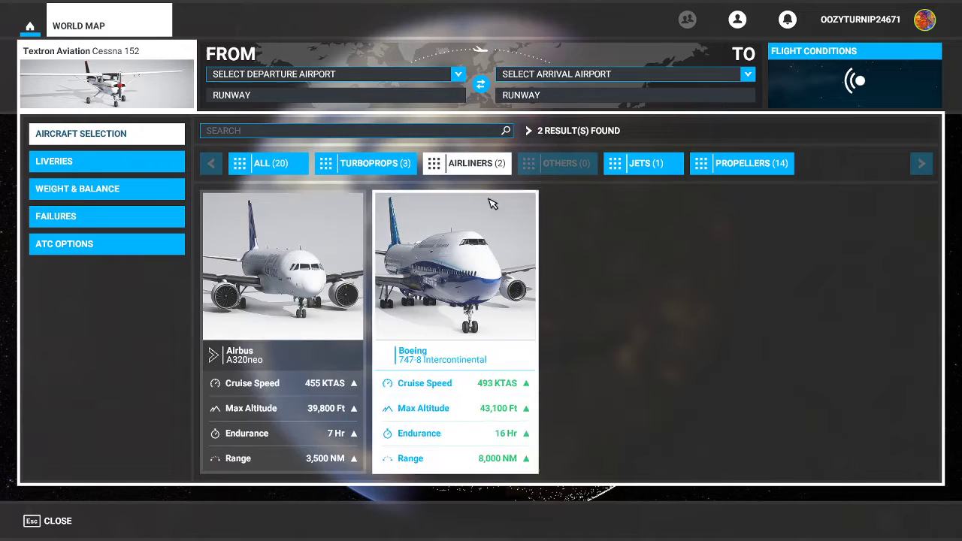
left_click(310, 250)
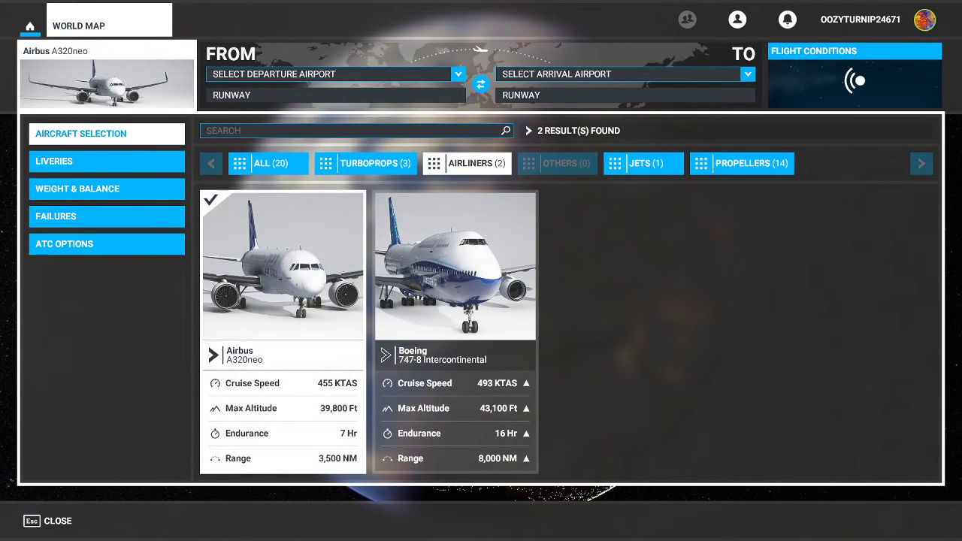
key("Escape")
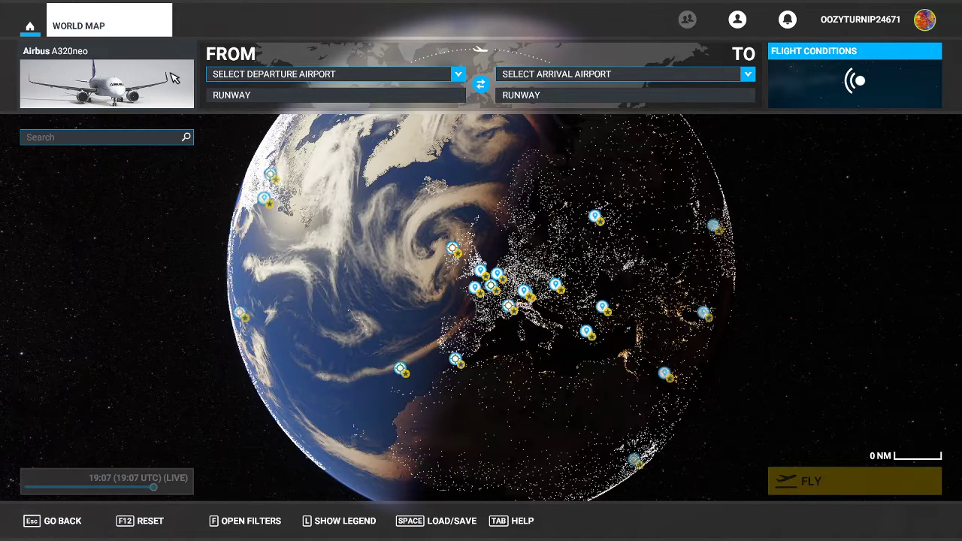
Set Gatwick (EGKK, runway 26L) as the departure airport via a 'gatw' search.
left_click(175, 78)
left_click(443, 161)
key("Escape")
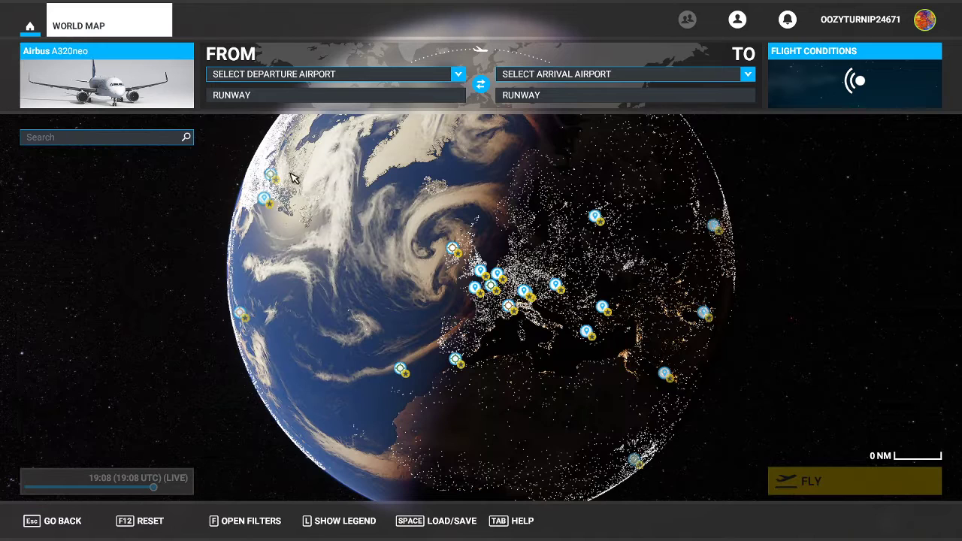
left_click(362, 75)
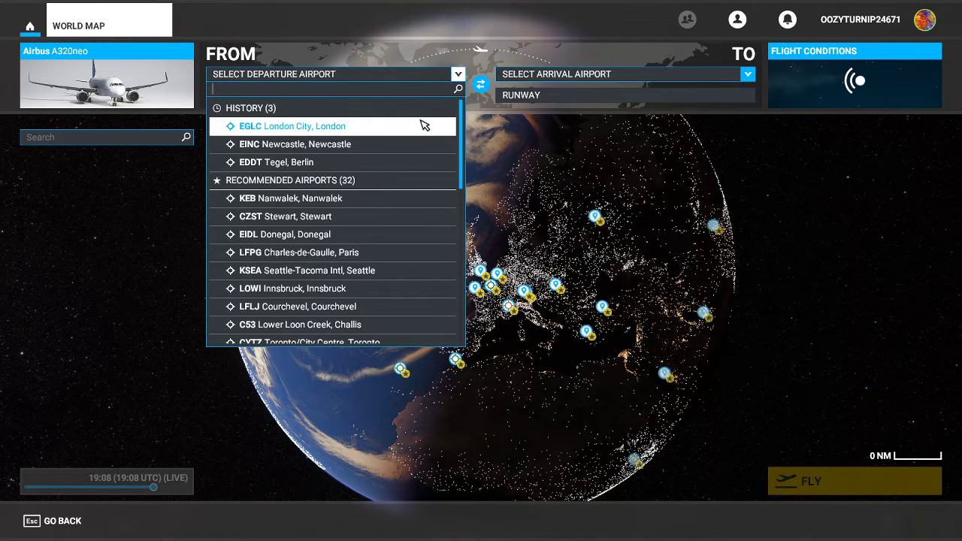
type("gatw")
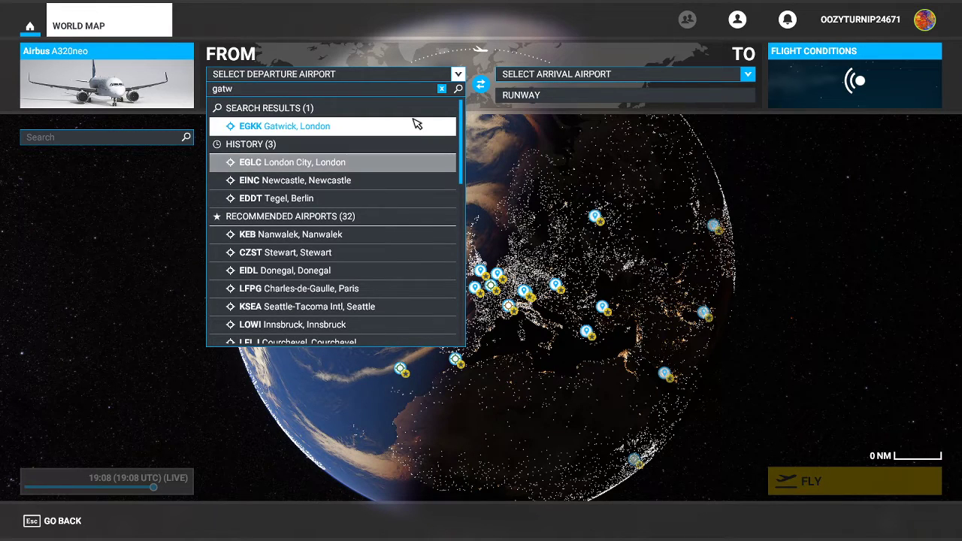
left_click(412, 125)
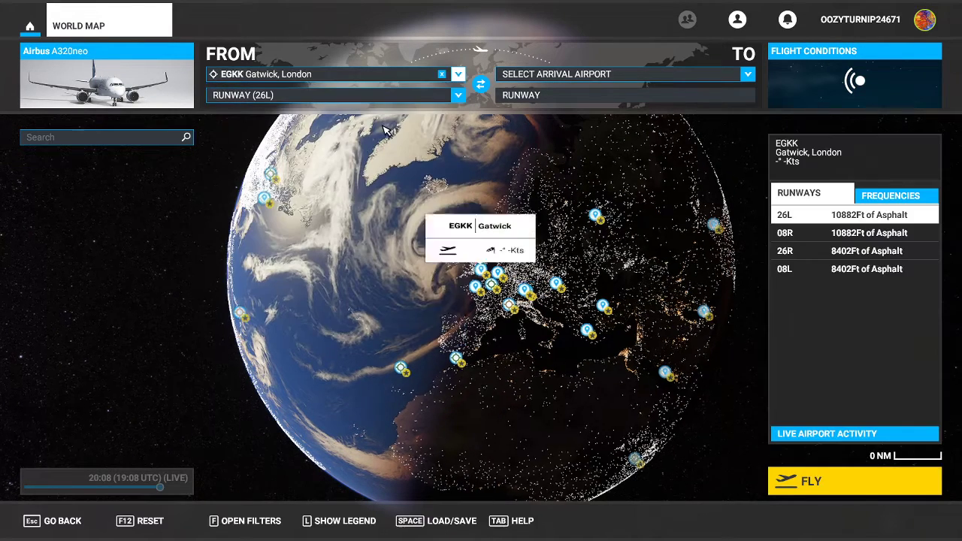
Set London City (EGLC, runway 27) as the arrival and bring up Flight Conditions.
left_click(574, 75)
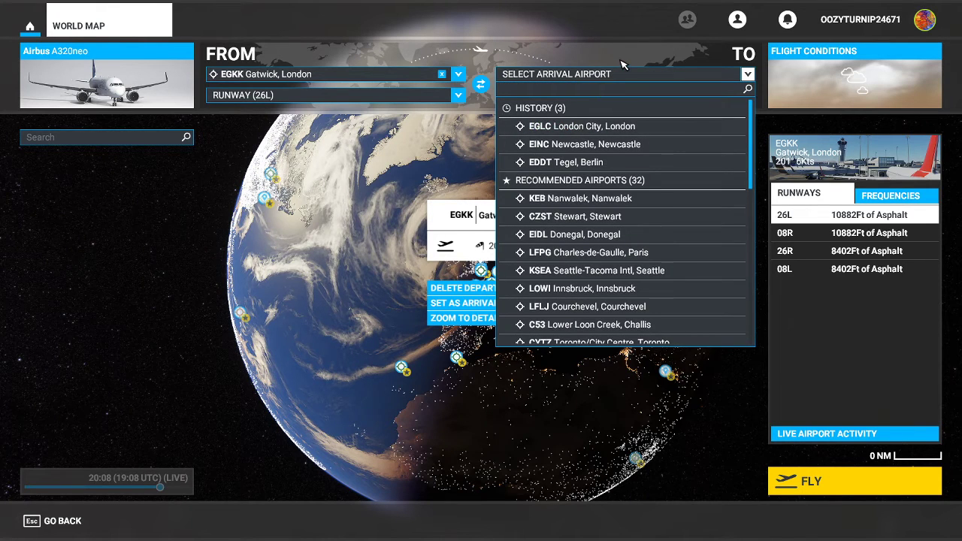
left_click(636, 127)
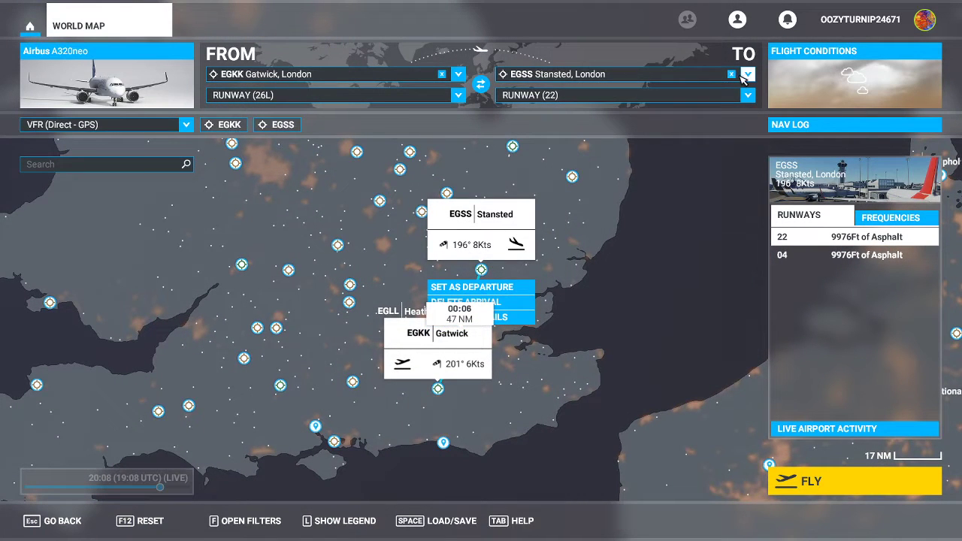
left_click(748, 75)
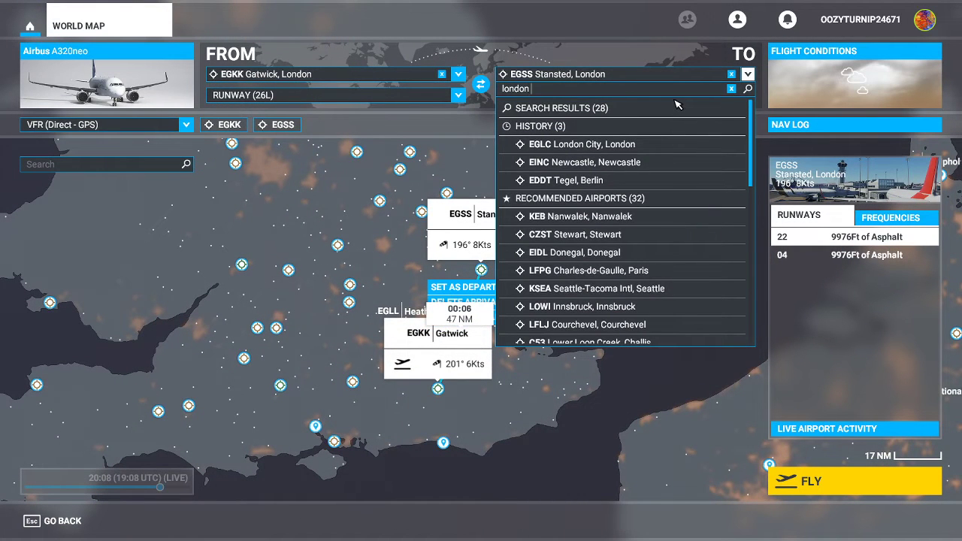
type("ci")
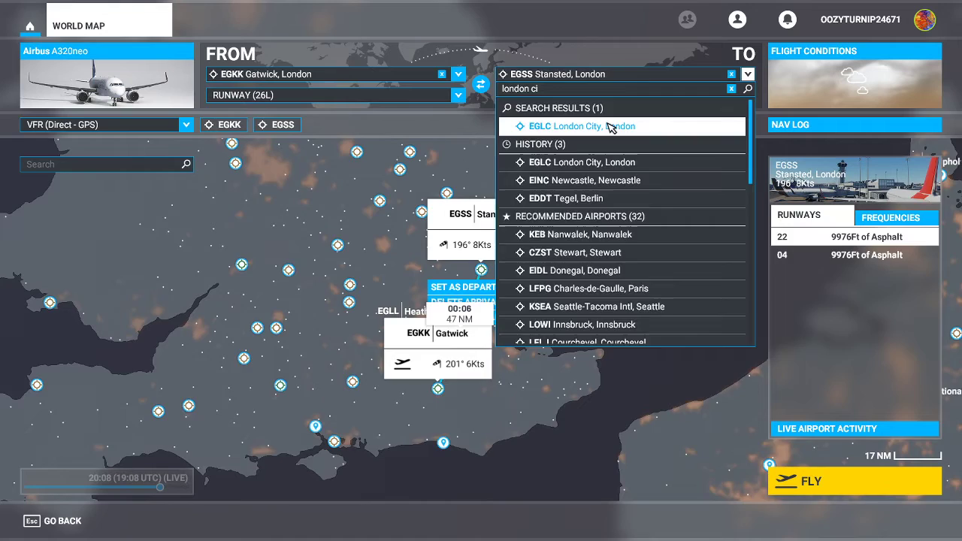
left_click(611, 127)
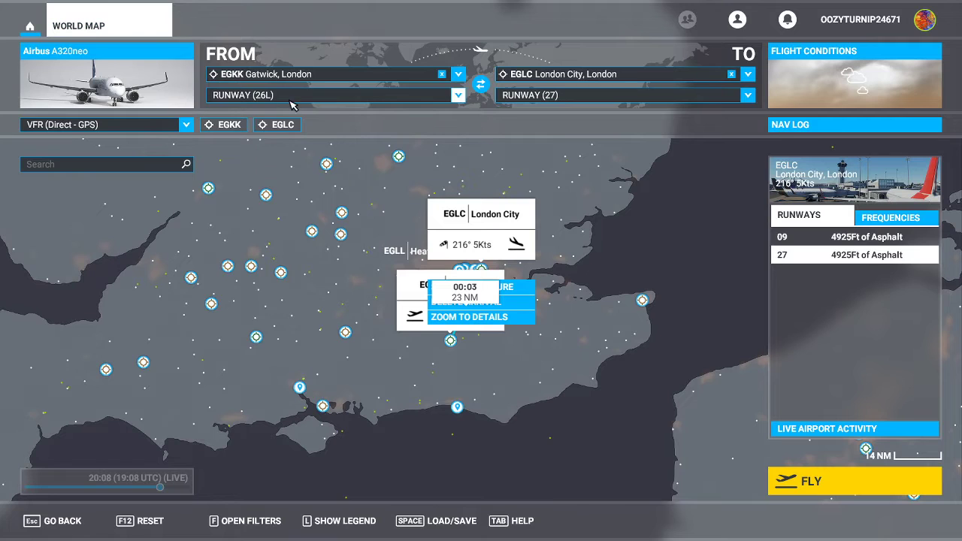
left_click(853, 79)
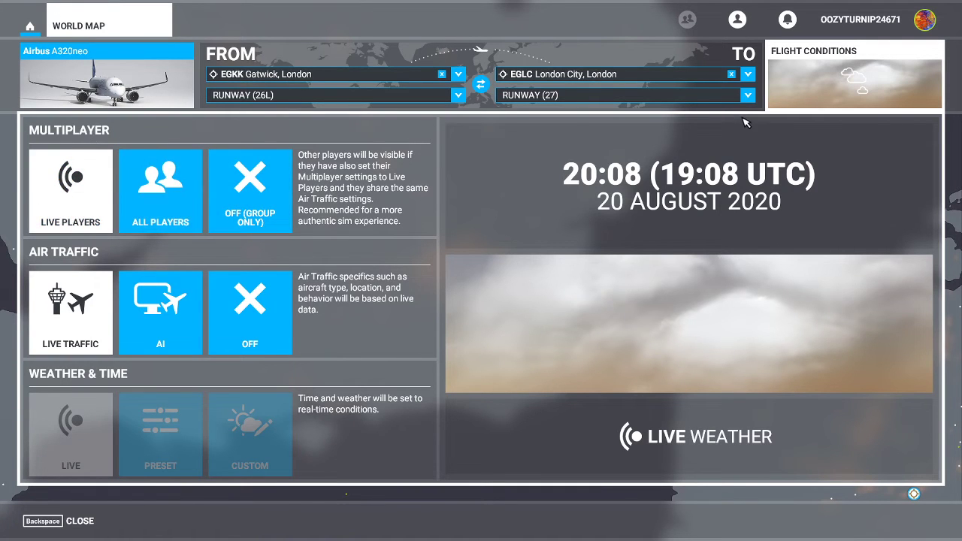
Try Air Traffic as AI and Off, then settle on Live Traffic.
left_click(855, 75)
left_click(855, 75)
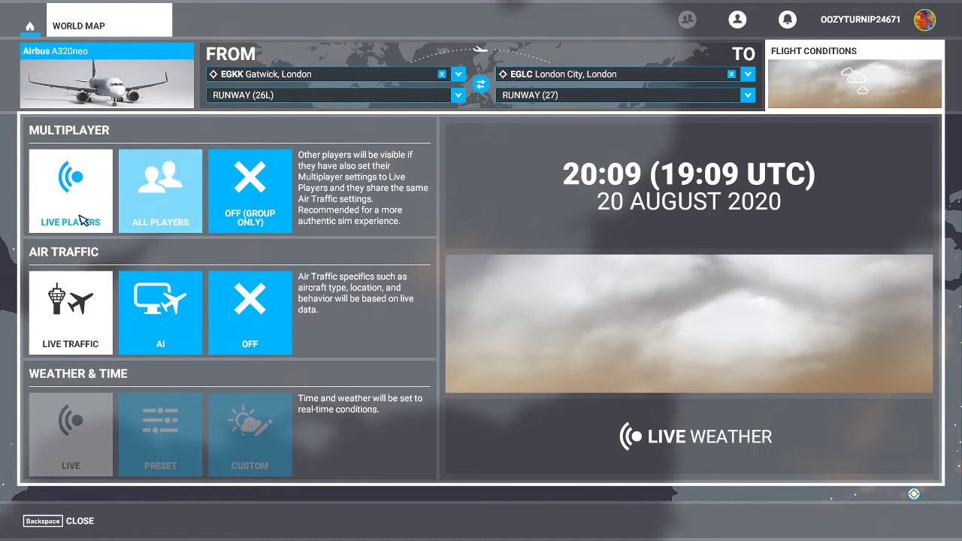
left_click(167, 302)
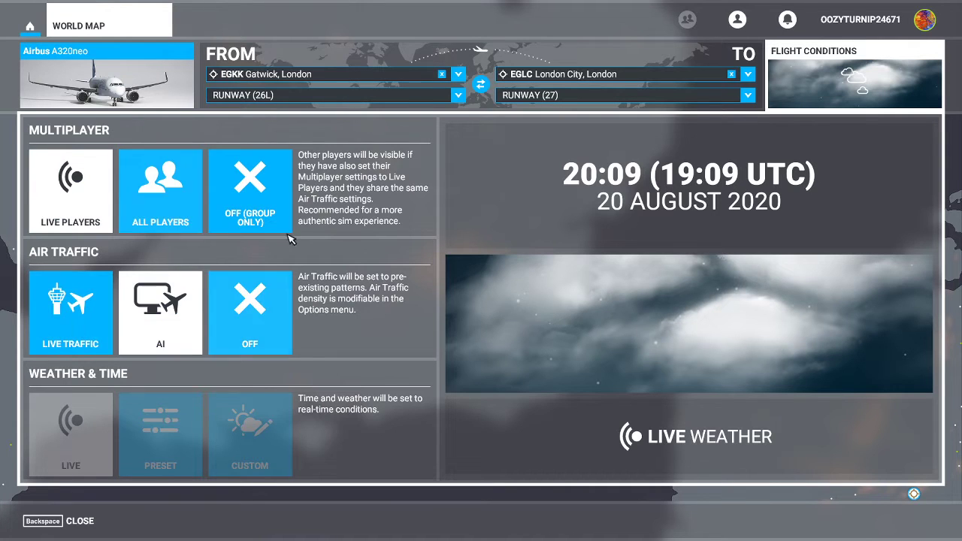
left_click(280, 314)
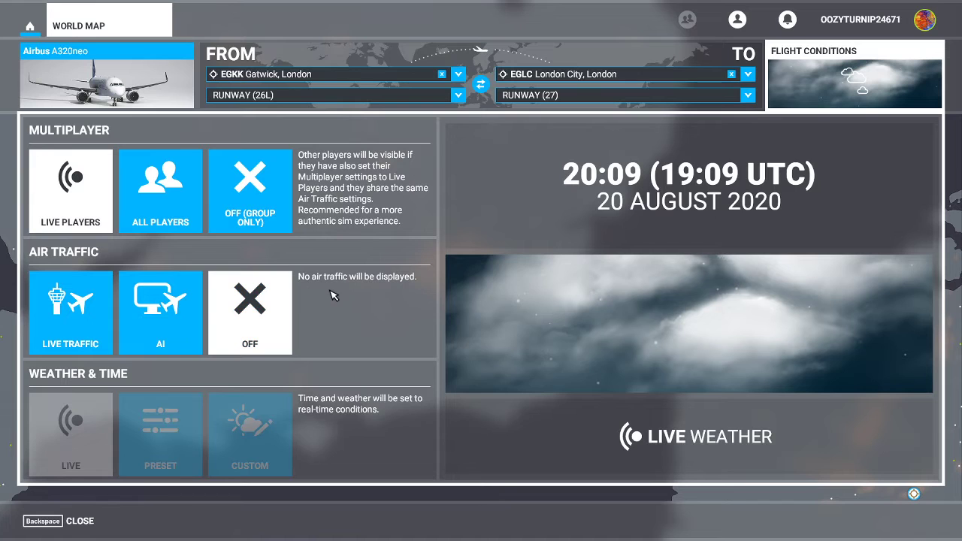
left_click(97, 316)
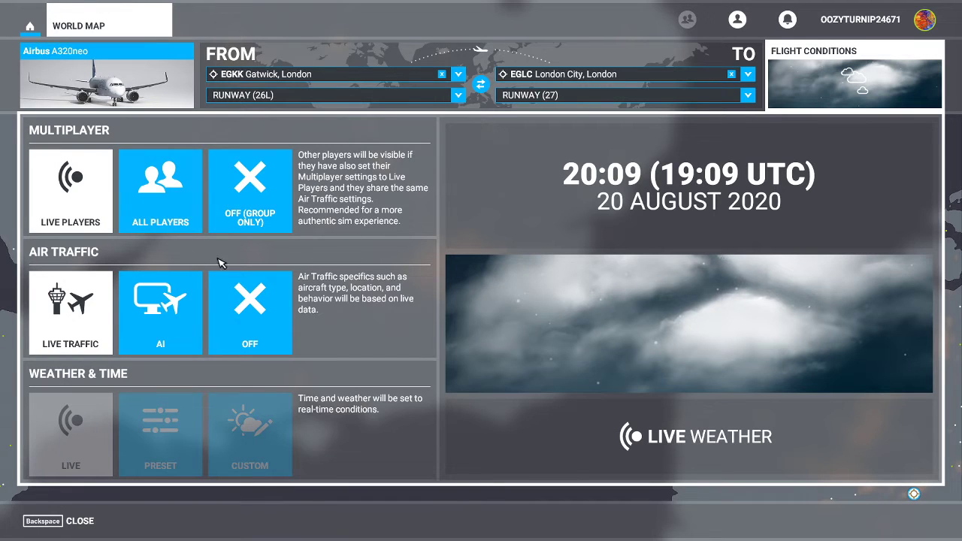
Set Multiplayer to All Players, briefly trying Off (Group Only) in between.
left_click(192, 178)
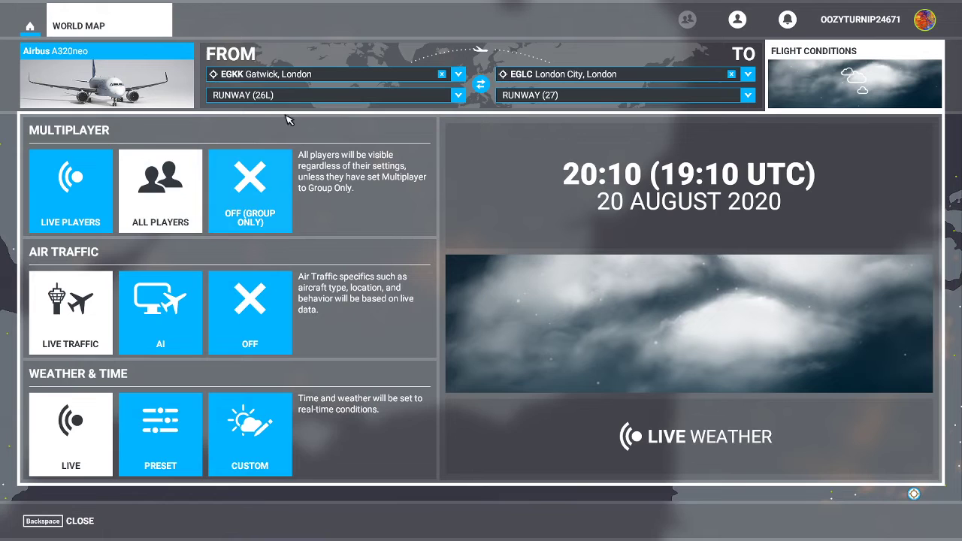
left_click(244, 195)
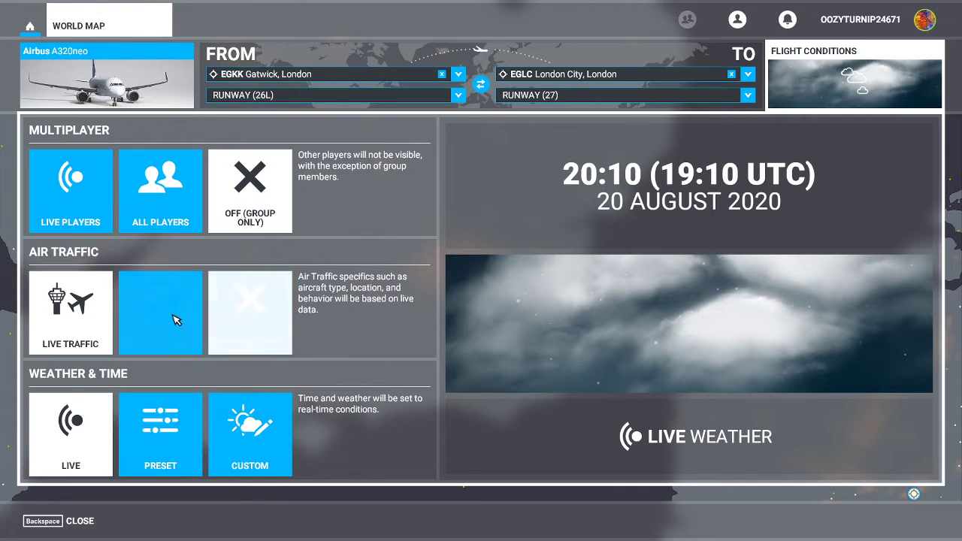
left_click(102, 210)
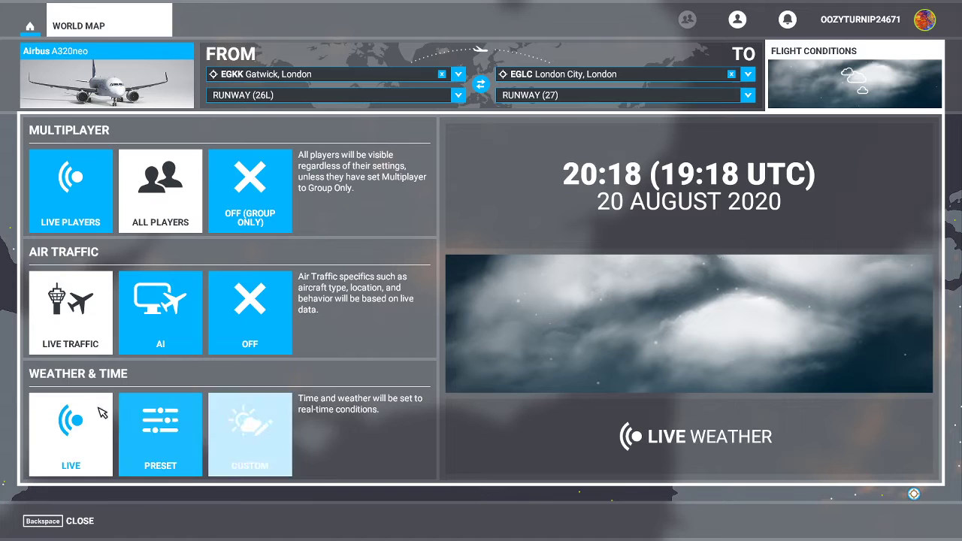
Browse the Preset and Custom weather options, then set Multiplayer to Live Players.
left_click(186, 445)
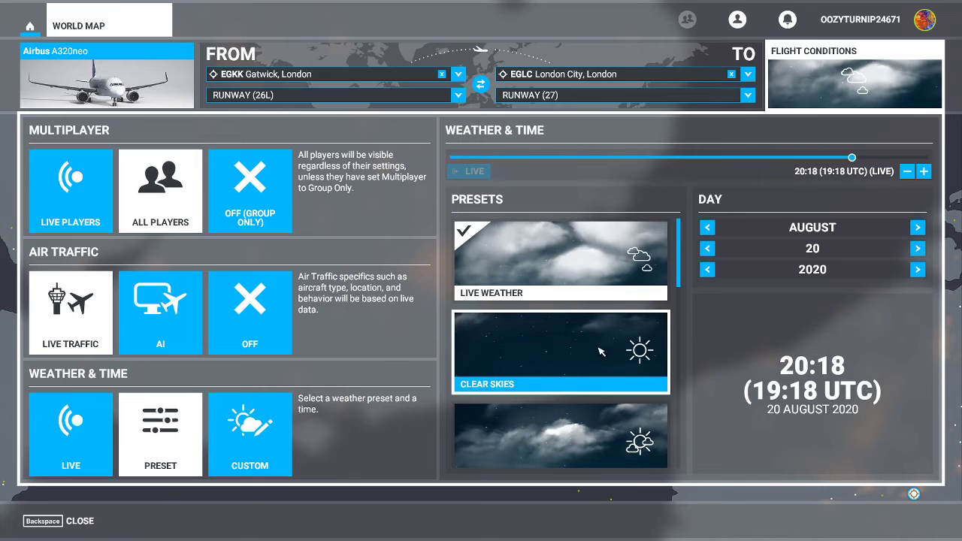
scroll(679, 266, "down", 2)
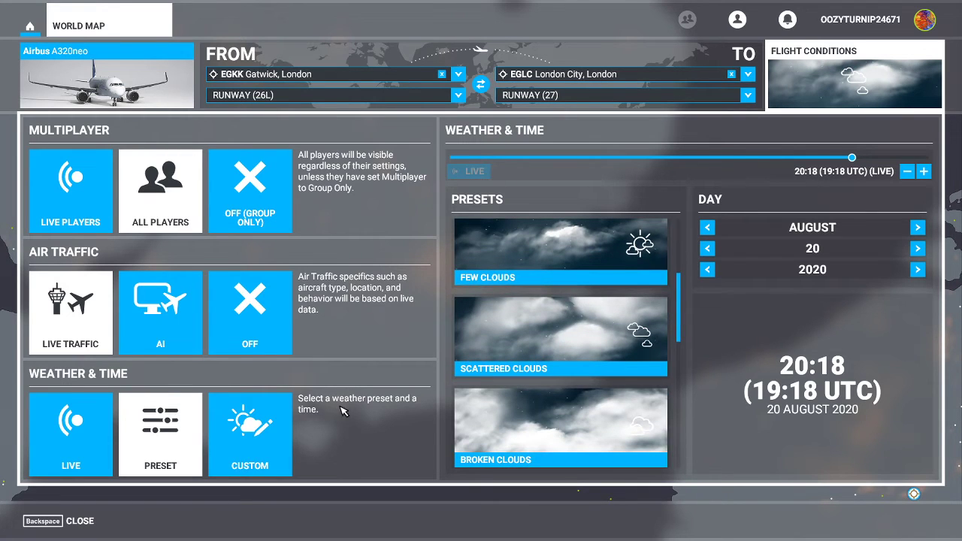
left_click(257, 425)
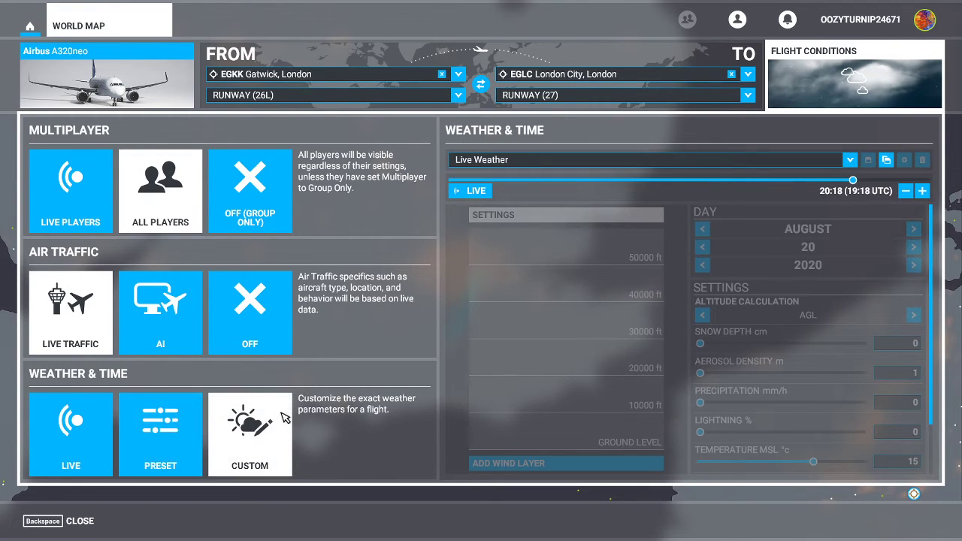
left_click(105, 207)
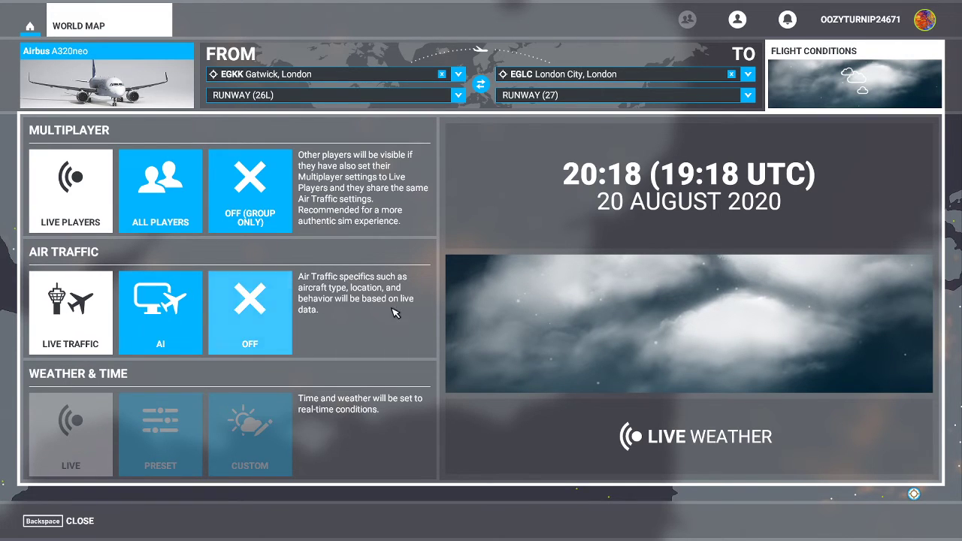
Choose All Players under Multiplayer, verify it, and close Flight Conditions to the world map.
left_click(177, 199)
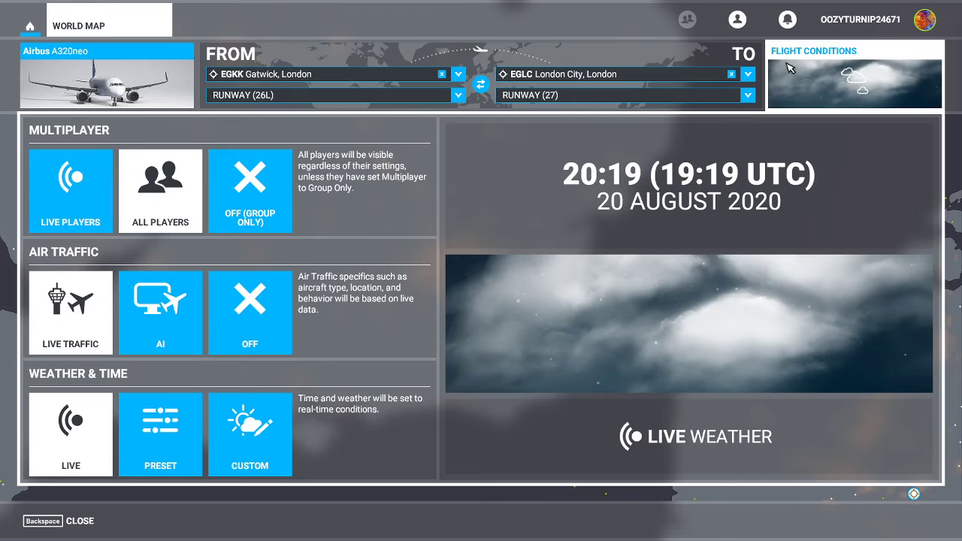
left_click(791, 68)
left_click(797, 68)
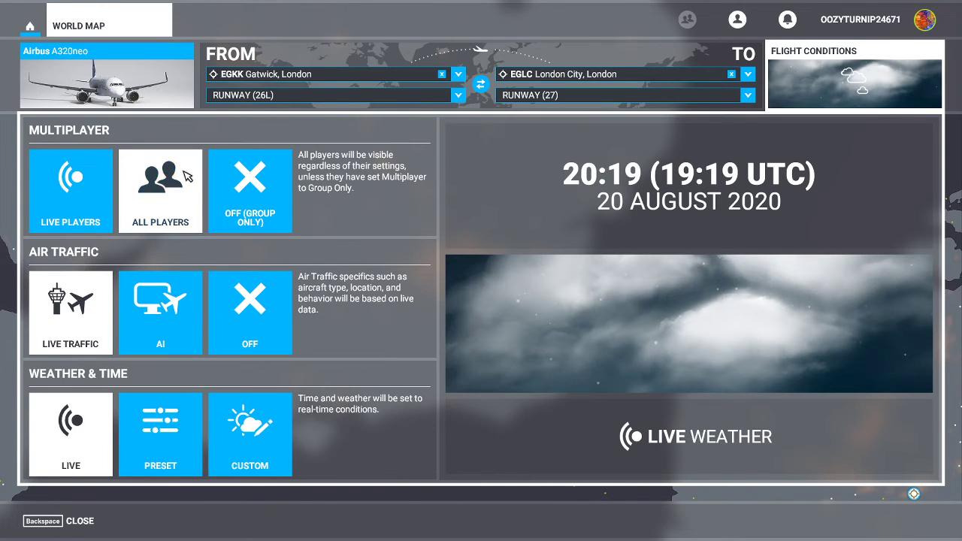
left_click(848, 71)
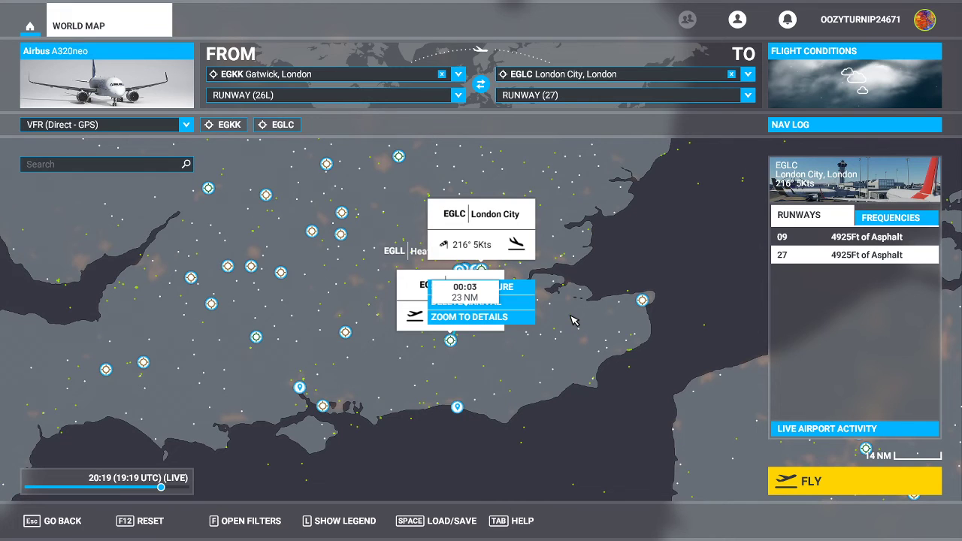
Dismiss the EGLC info panel and zoom the map around Heathrow and London City.
scroll(583, 335, "up", 2)
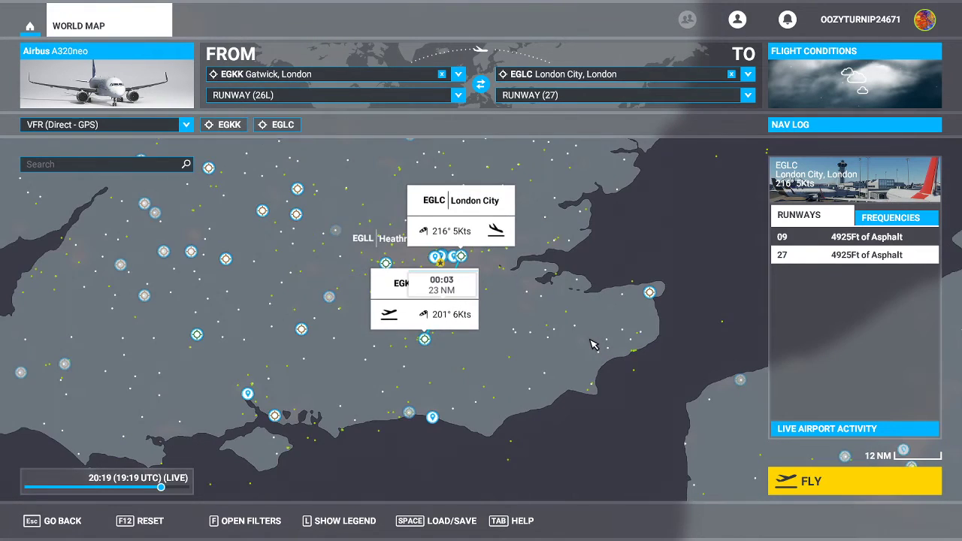
scroll(593, 342, "up", 3)
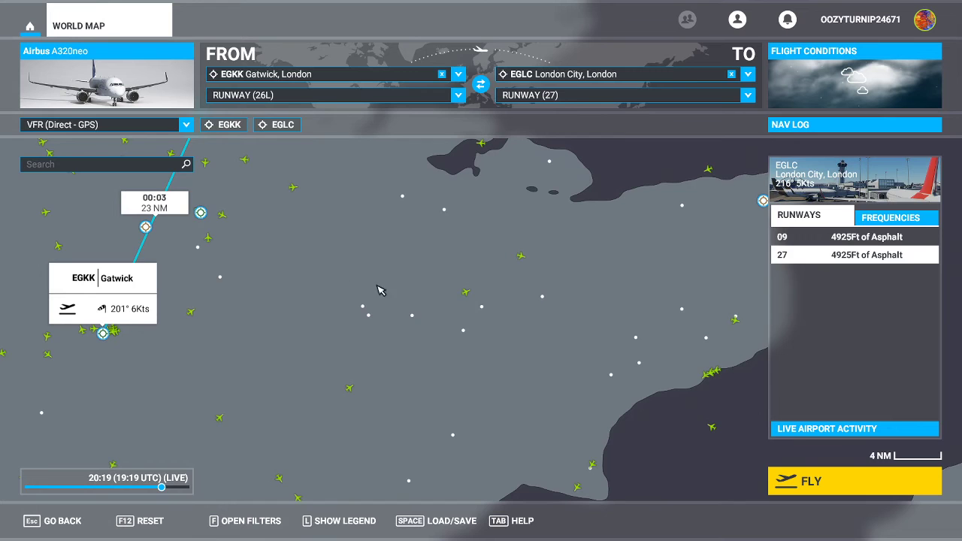
left_click(380, 257)
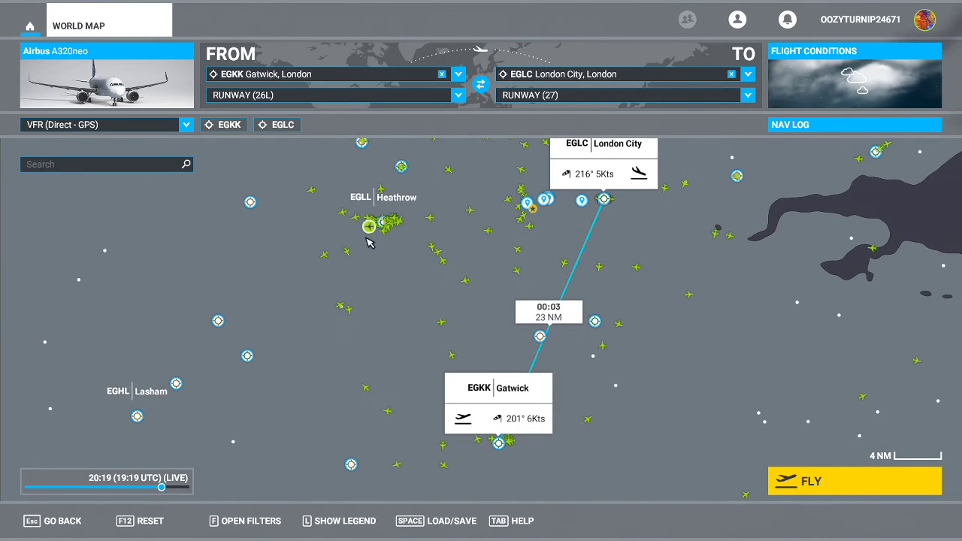
left_click_drag(370, 242, 536, 338)
scroll(551, 353, "up", 2)
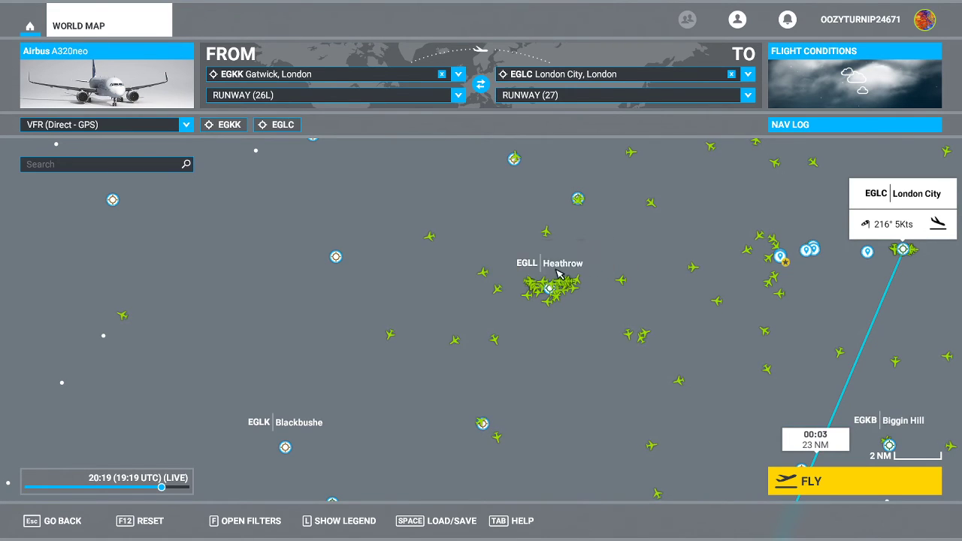
left_click_drag(759, 236, 641, 251)
Pan the map south of London City toward Biggin Hill to view live player aircraft.
scroll(642, 250, "up", 2)
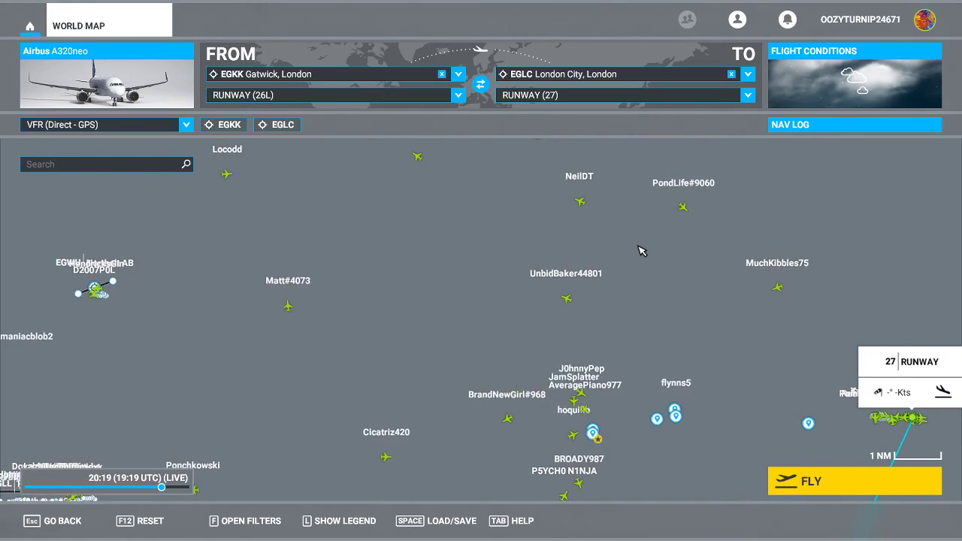
scroll(641, 250, "down", 1)
scroll(641, 250, "up", 2)
scroll(641, 250, "down", 2)
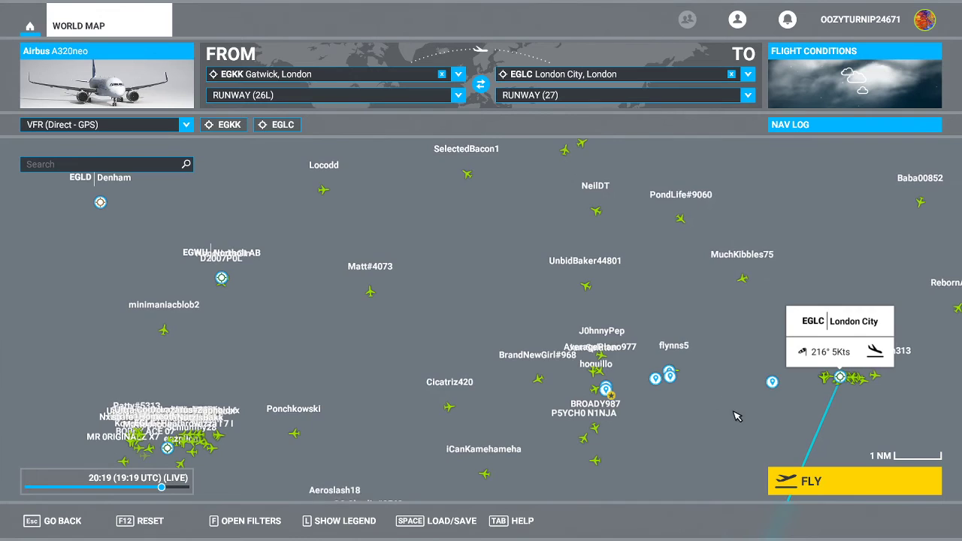
left_click_drag(789, 451, 341, 166)
scroll(713, 303, "down", 1)
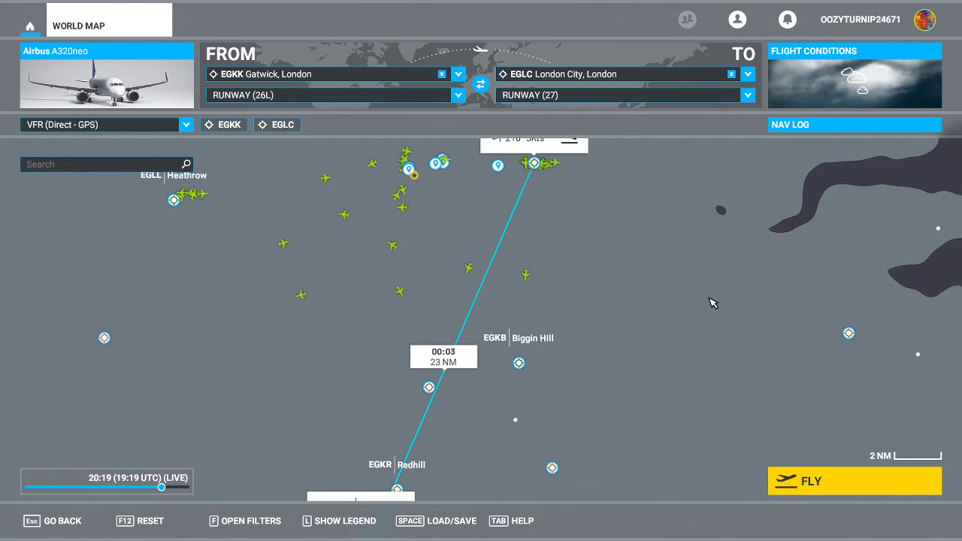
scroll(713, 303, "up", 3)
scroll(713, 303, "down", 1)
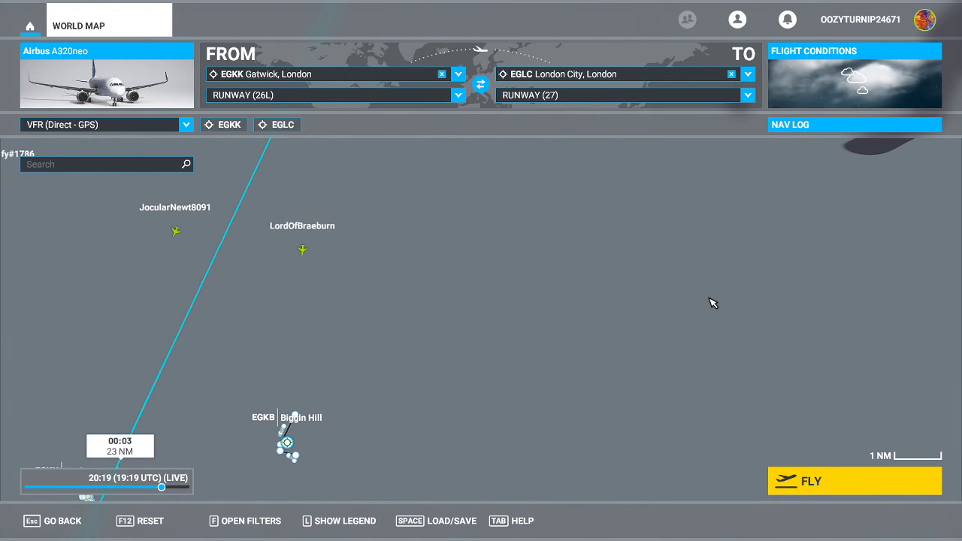